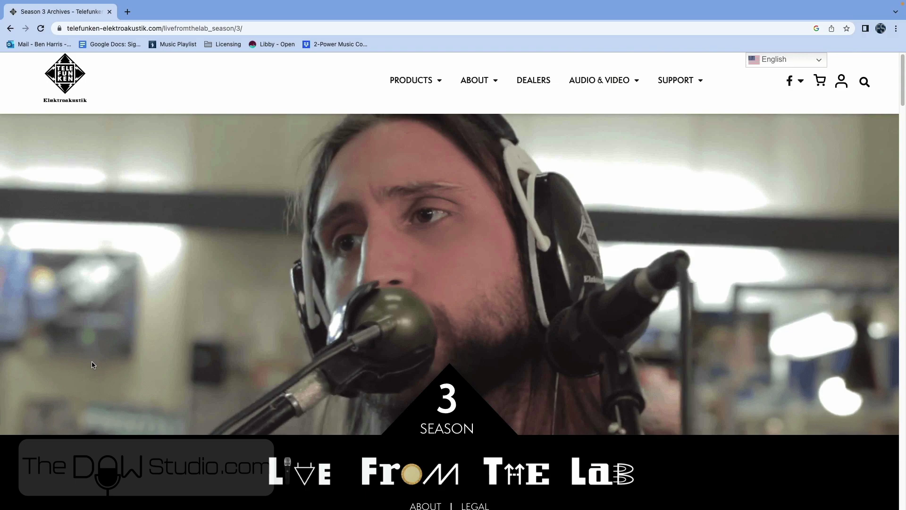
Scroll down the Season 3 page to the Download Multitracks listings.
scroll(92, 364, down, 15)
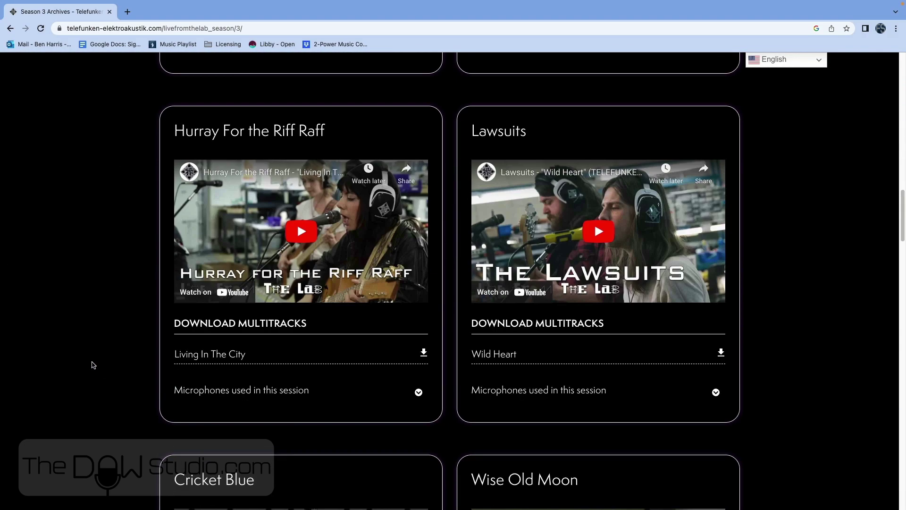
scroll(92, 364, down, 14)
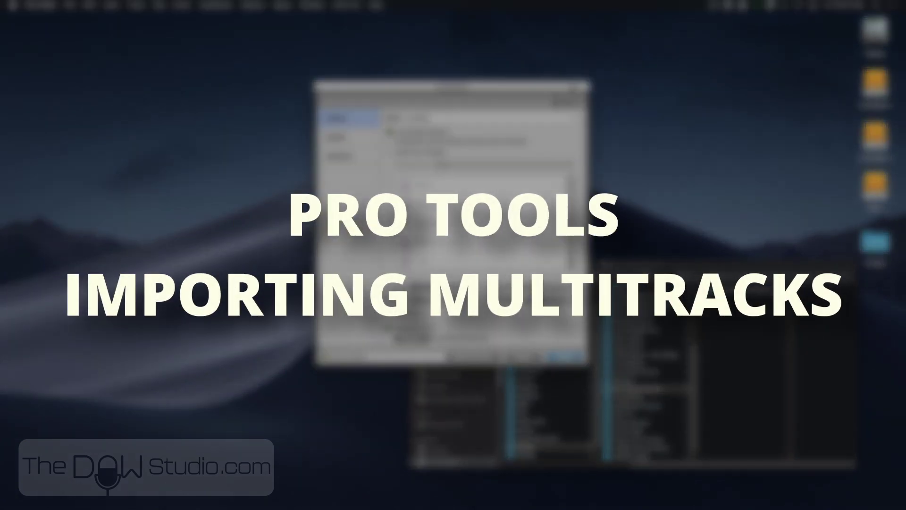
Bring up the Dashboard and glance through its recent sessions and cloud projects sections.
click(572, 87)
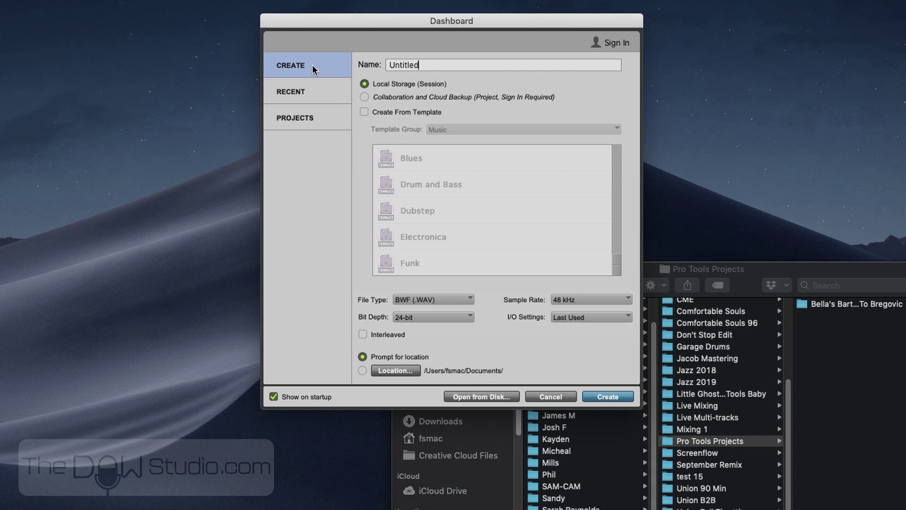
click(320, 100)
click(315, 118)
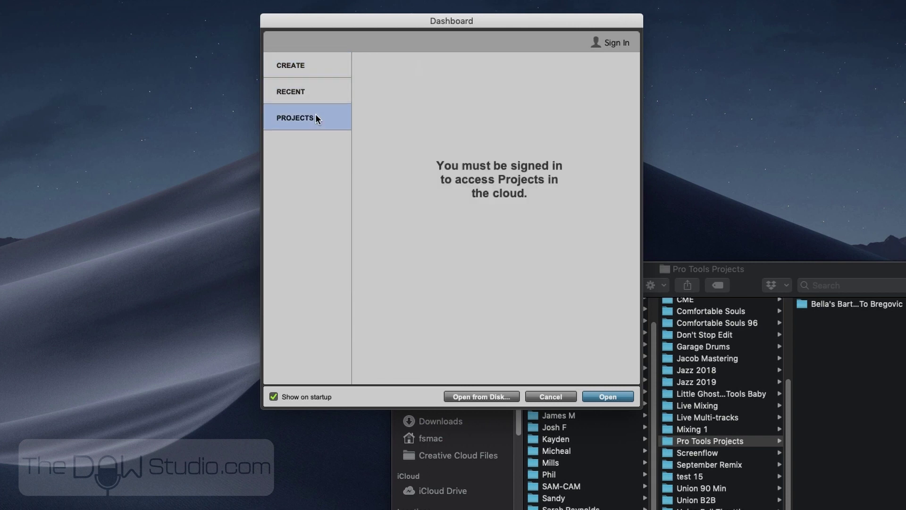
click(310, 71)
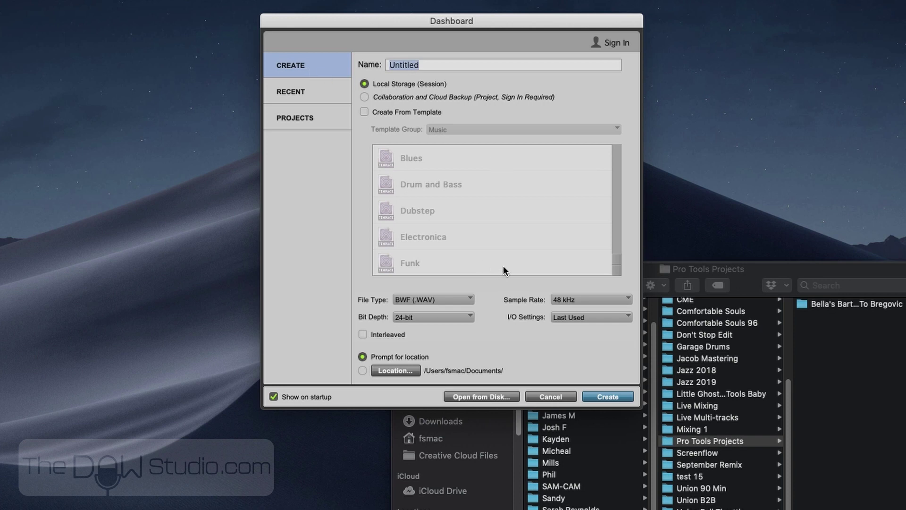
Name the new session 'Bella Mixing' and set I/O Settings to Stereo Mix.
text(Bella Mixing)
click(591, 314)
click(591, 330)
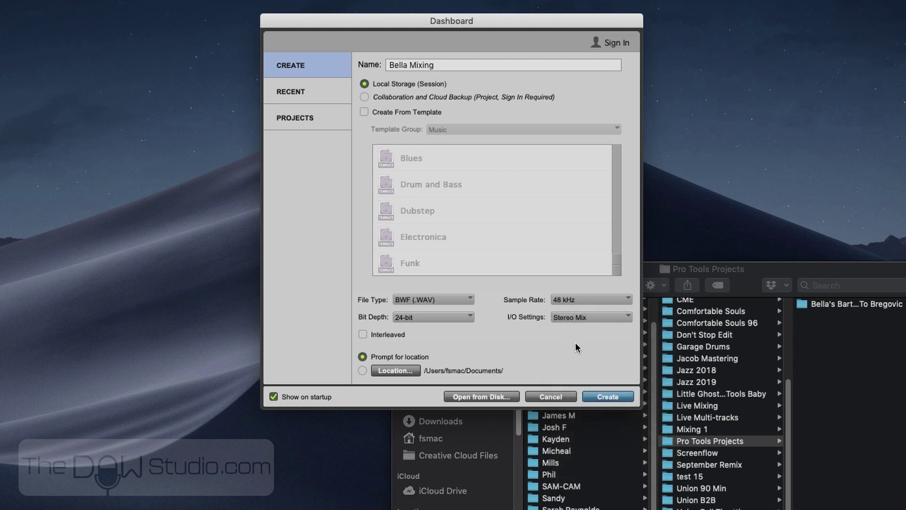
Create the session and save it into the Pro Tools Projects folder.
click(608, 396)
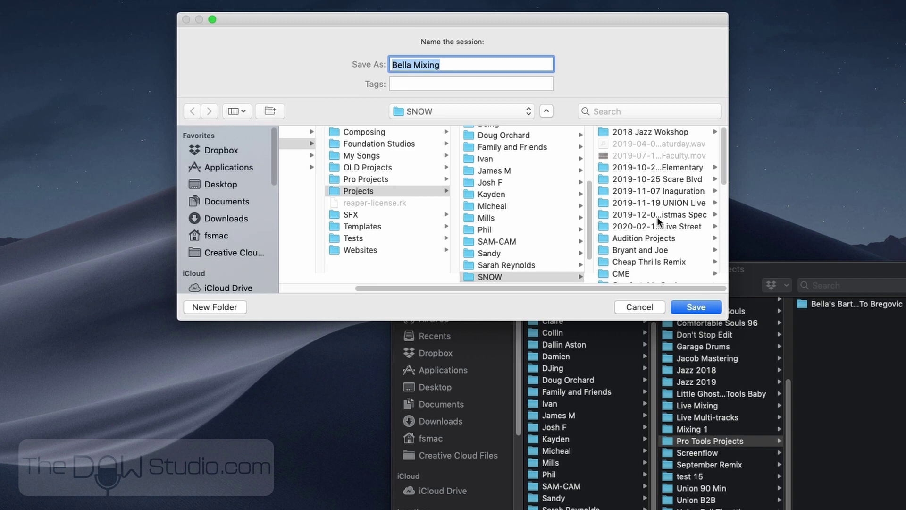
scroll(659, 216, down, 10)
click(648, 189)
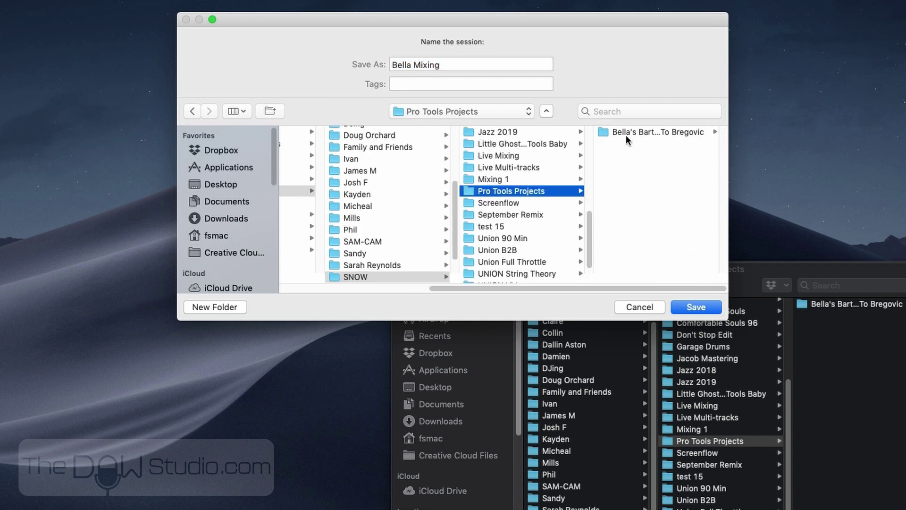
click(695, 307)
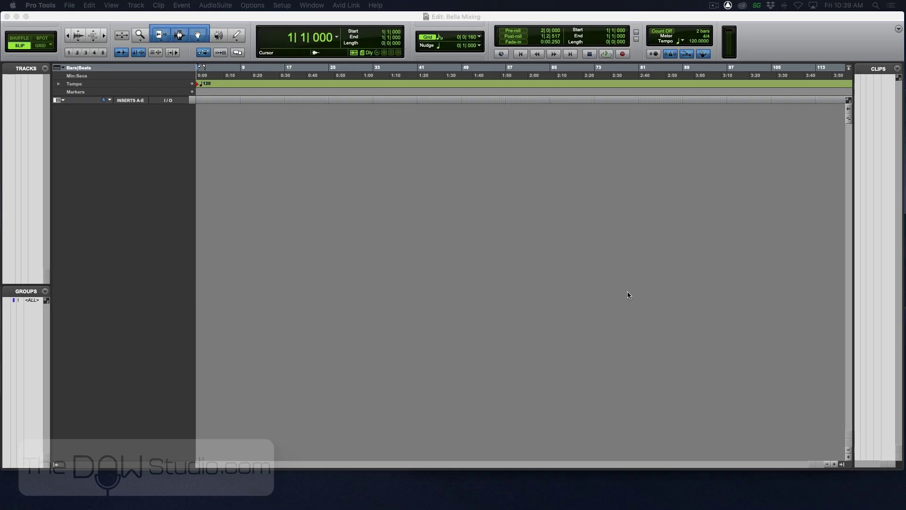
In Finder, inspect the new Bella Mixing session folder and its Audio Files folder.
key(super+Tab)
key(super+Tab)
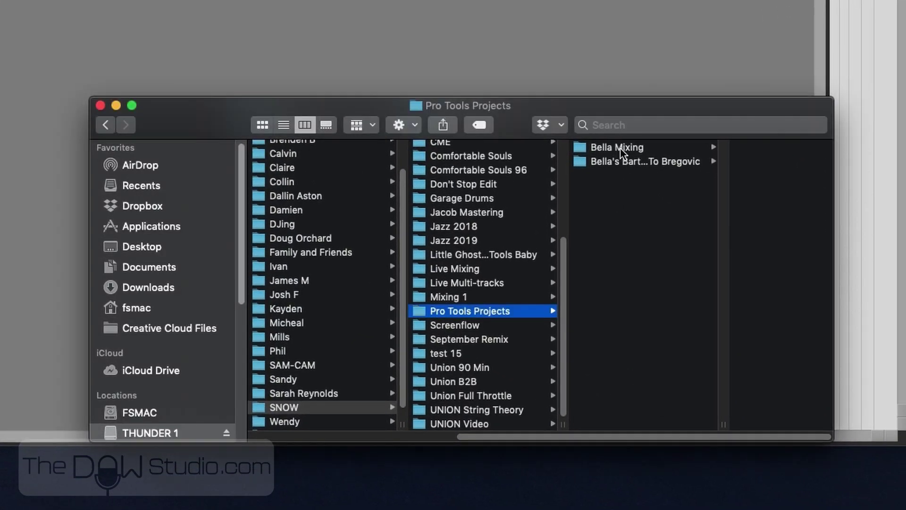
click(621, 148)
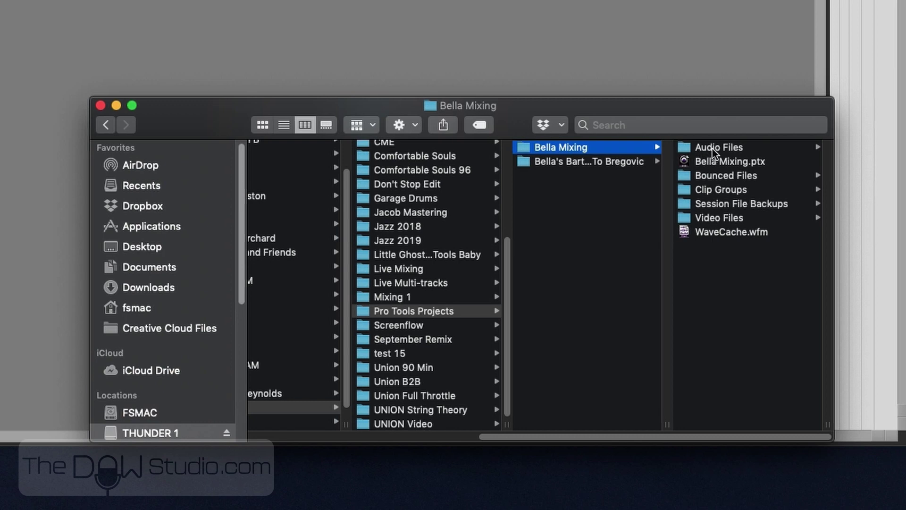
click(714, 161)
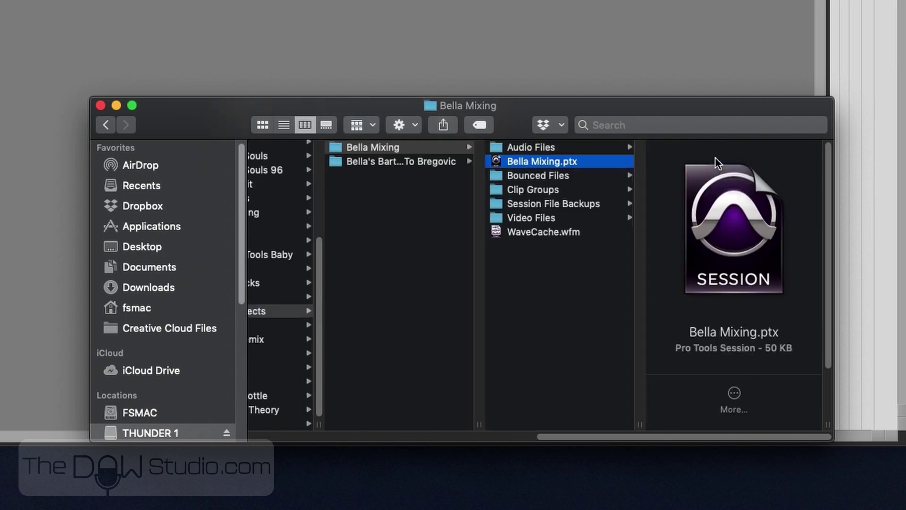
click(539, 147)
click(427, 226)
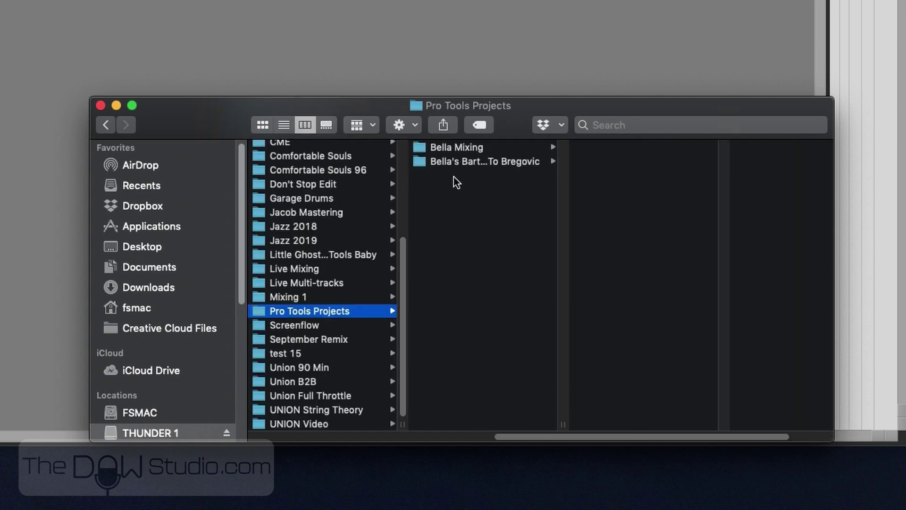
Select all WAV files in Bella's Bartok_Ode To Bregovic and drag them onto the Tracks list.
click(466, 163)
click(466, 163)
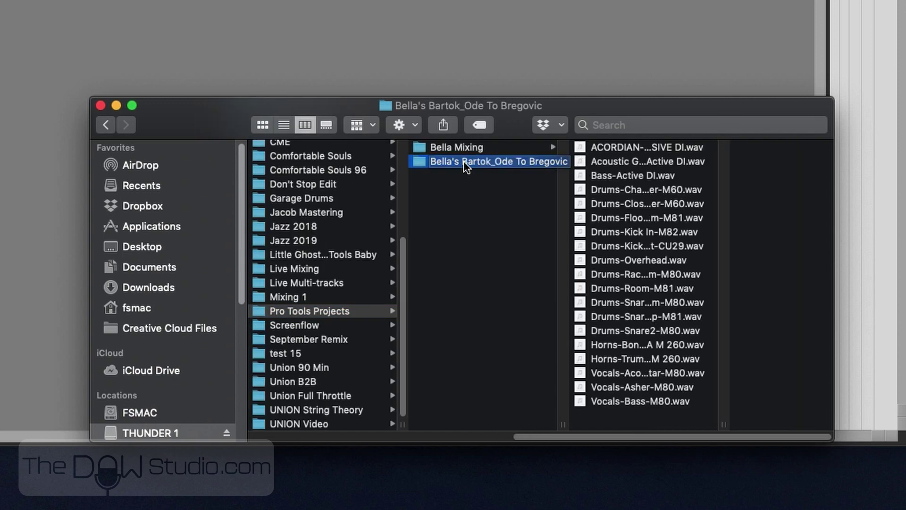
key(super+a)
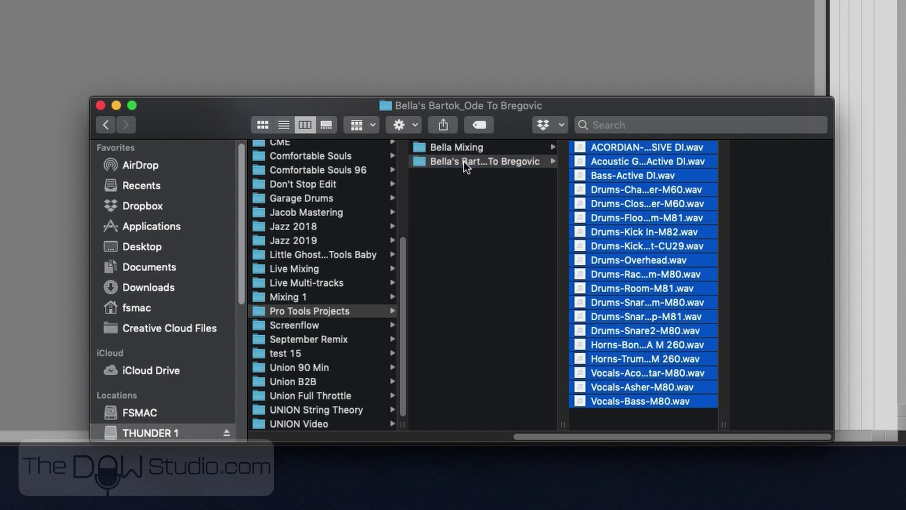
drag(628, 161, 240, 150)
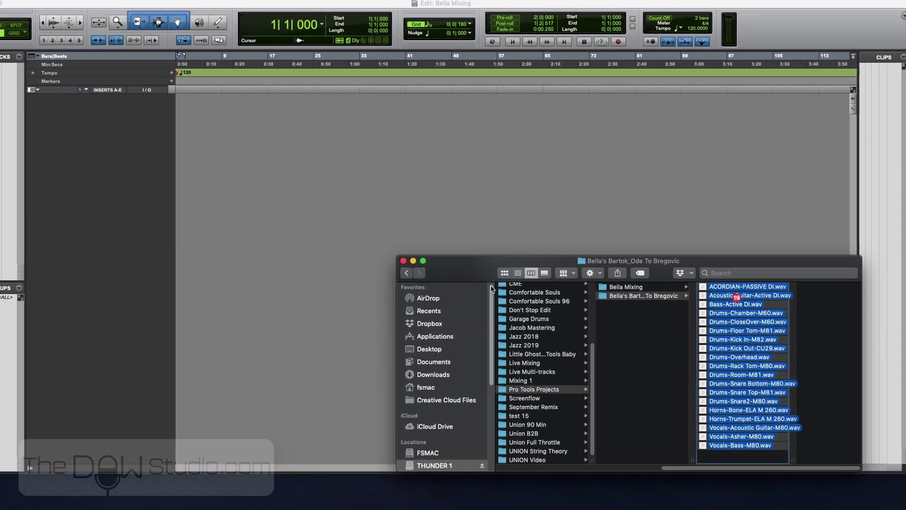
drag(734, 291, 198, 130)
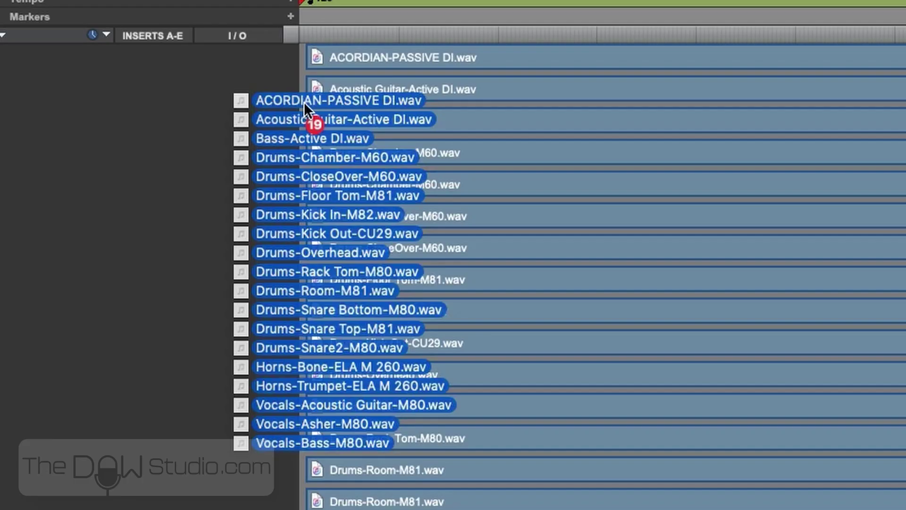
drag(304, 102, 27, 111)
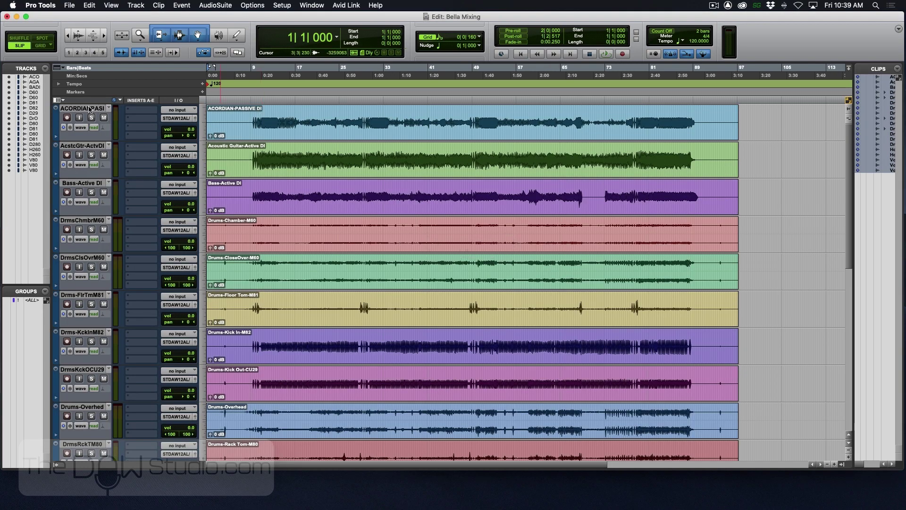
Play the imported tracks from 8|4|059, then toggle between the Mix and Edit windows.
click(249, 83)
key(space)
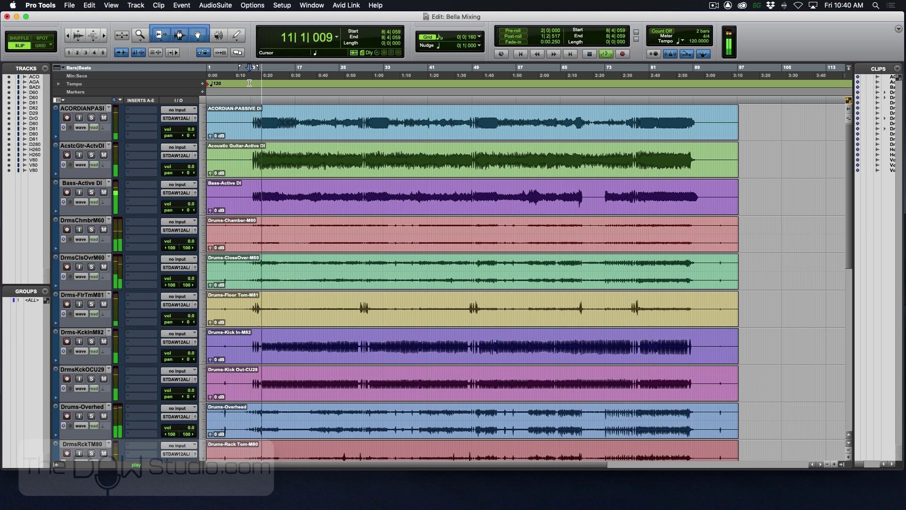
key(space)
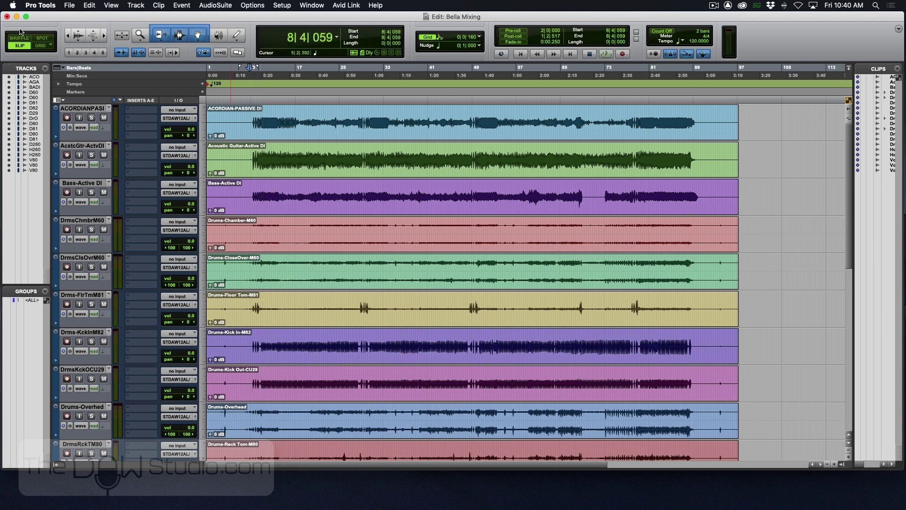
key(super+equal)
key(super+equal)
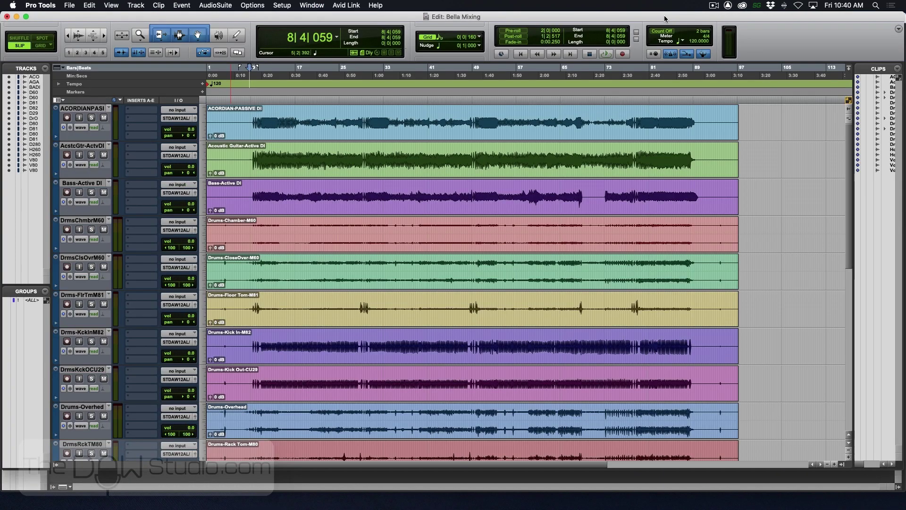
In the mixer, play with VclsAsM80 soloed, then unsolo it and select Vcls-BsM80.
key(super+equal)
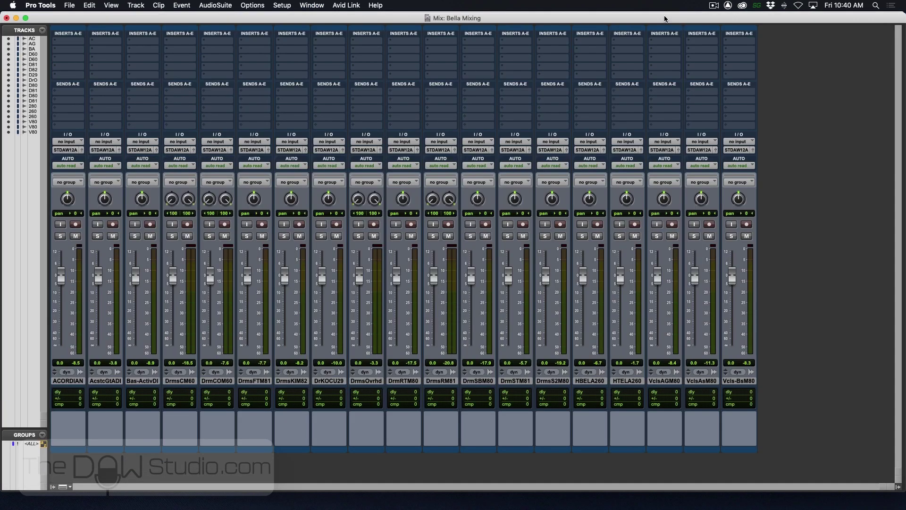
key(super+equal)
key(super+equal)
key(space)
click(693, 236)
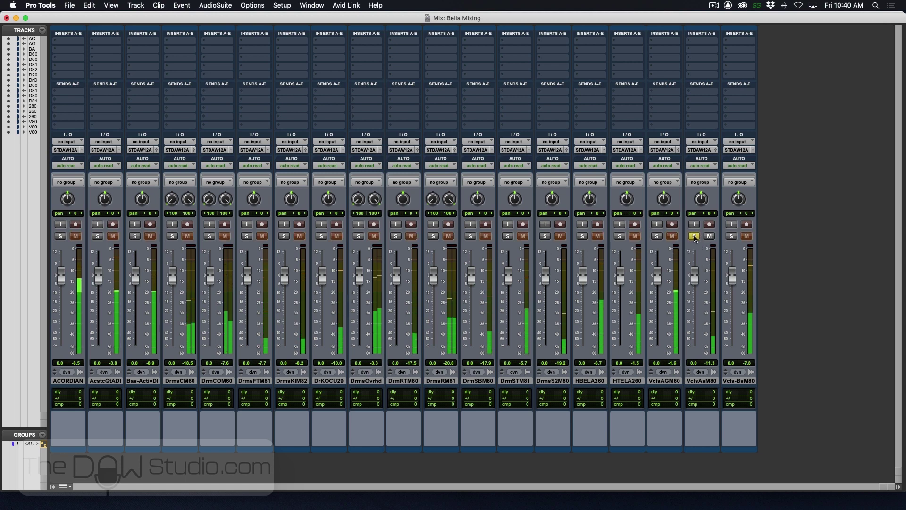
key(space)
click(694, 236)
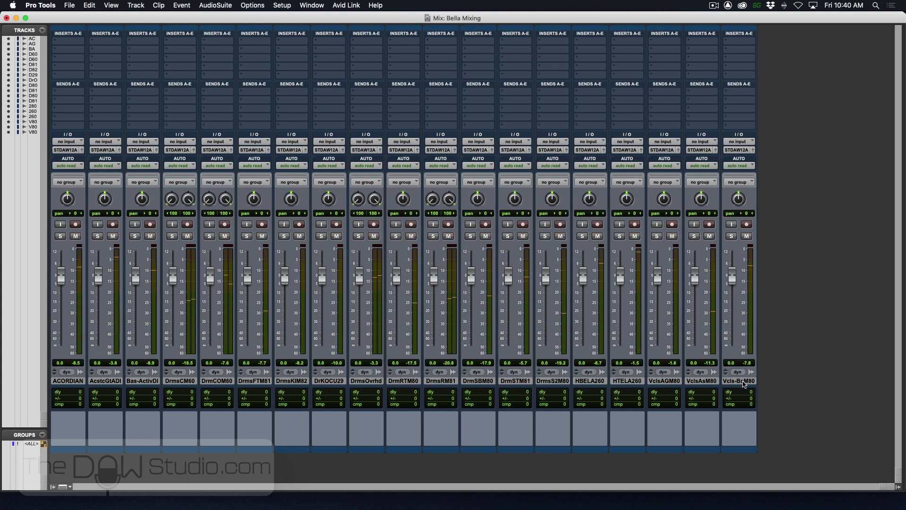
click(744, 381)
Create a new stereo Master Fader track named Master 1 and stop playback.
click(132, 6)
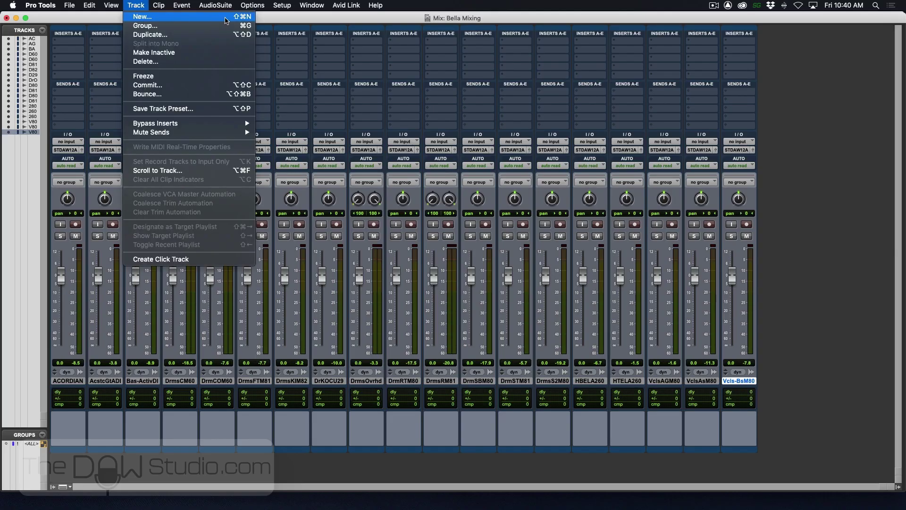
click(250, 17)
click(352, 181)
click(363, 192)
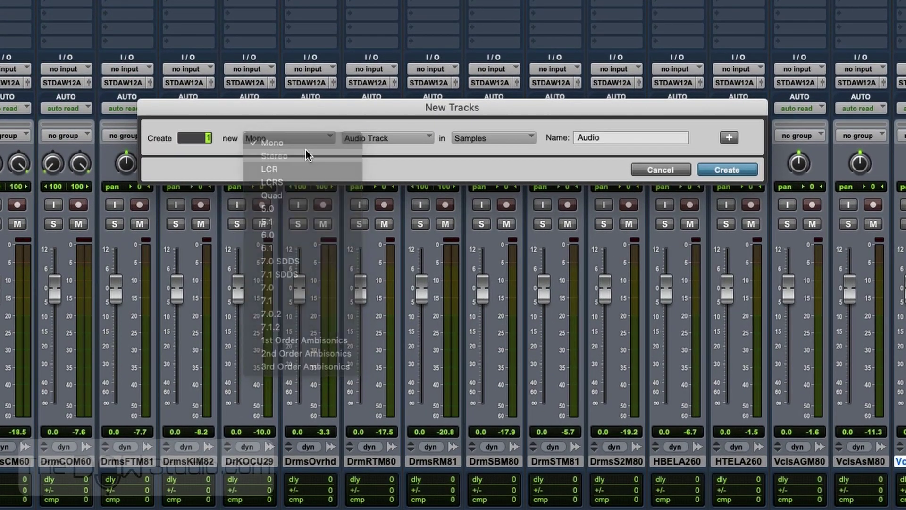
click(402, 134)
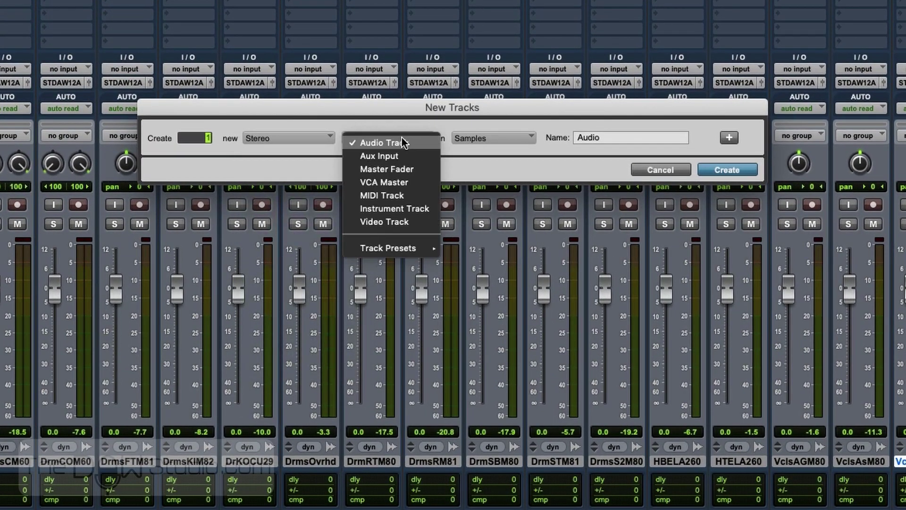
click(386, 169)
click(727, 169)
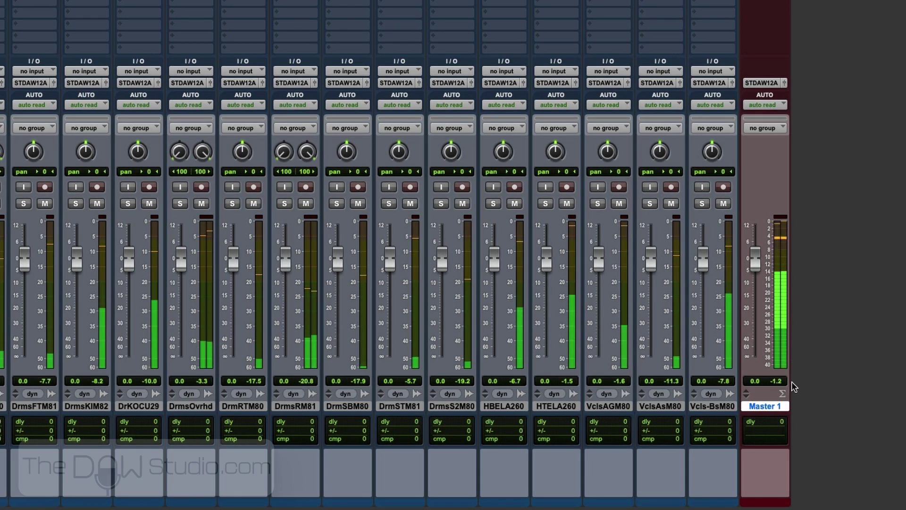
key(space)
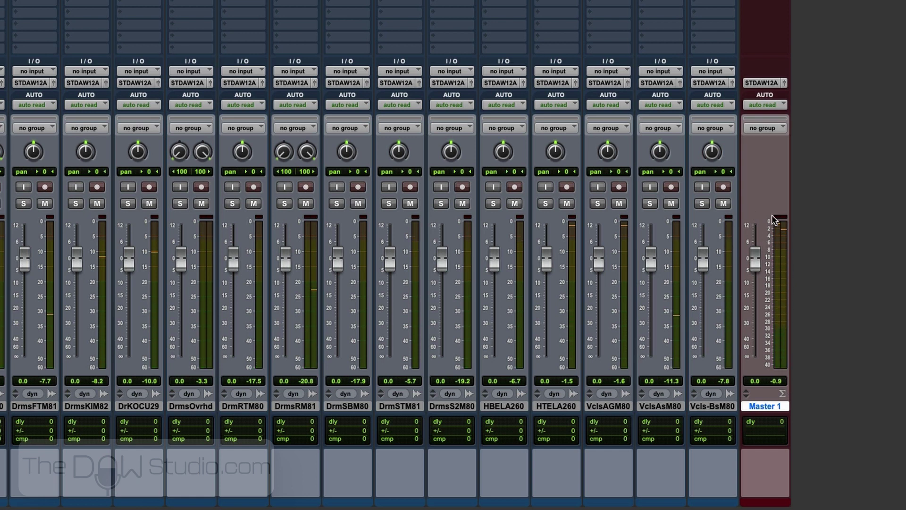